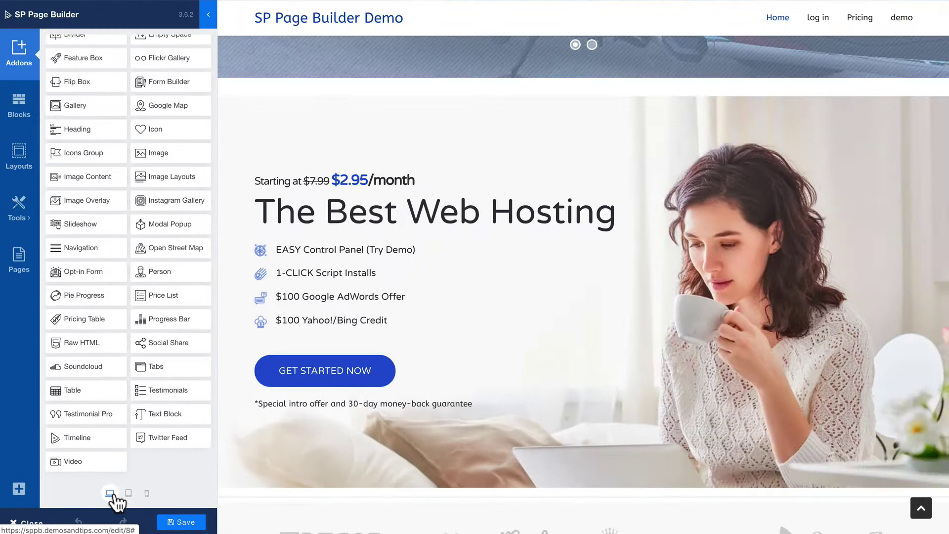
Preview the hosting landing page at tablet width, then at phone width
click(128, 492)
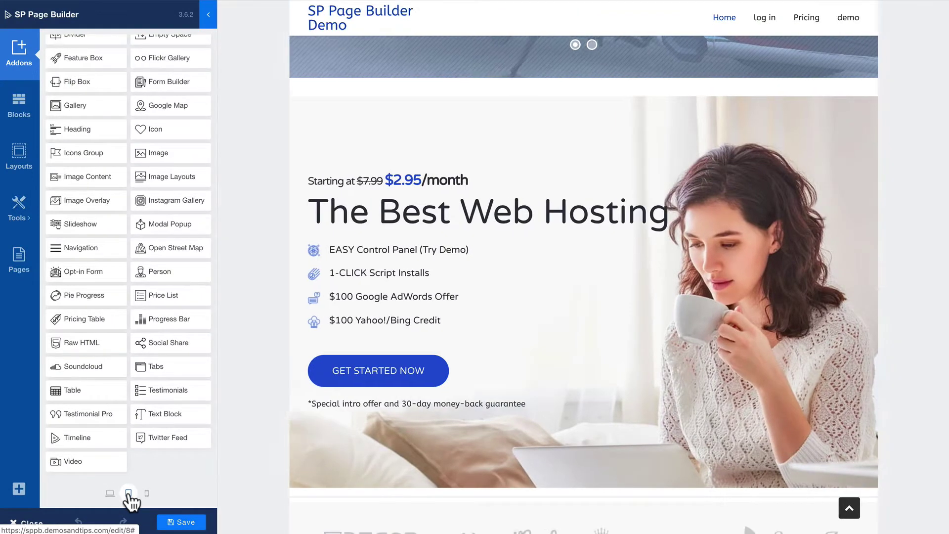
click(146, 492)
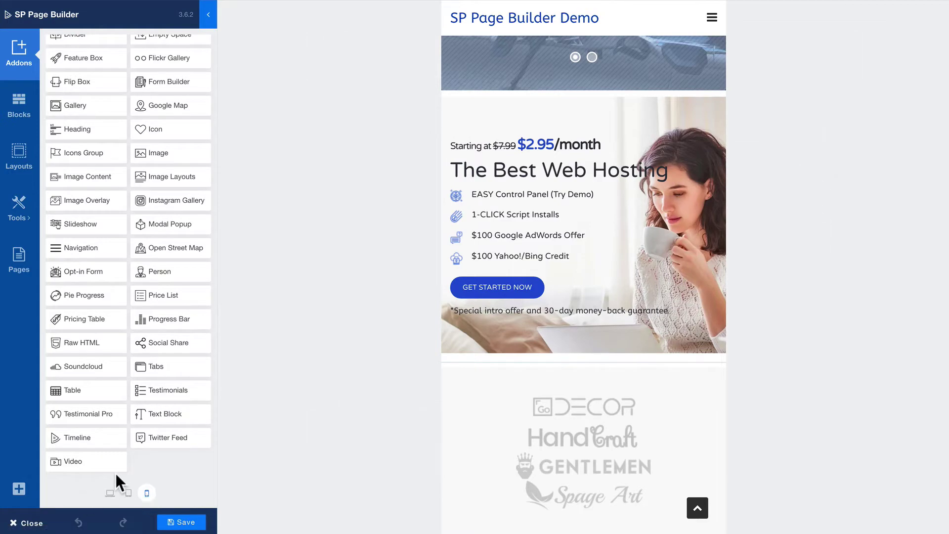
Compare the call-to-action section at desktop and tablet widths, ending on the phone preview
click(110, 493)
scroll(419, 425, down, 15)
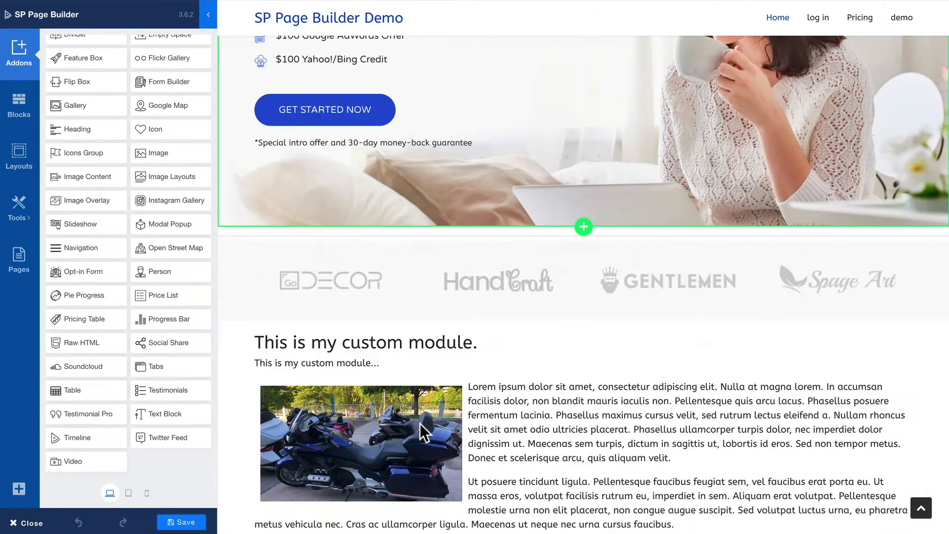
scroll(275, 199, down, 2)
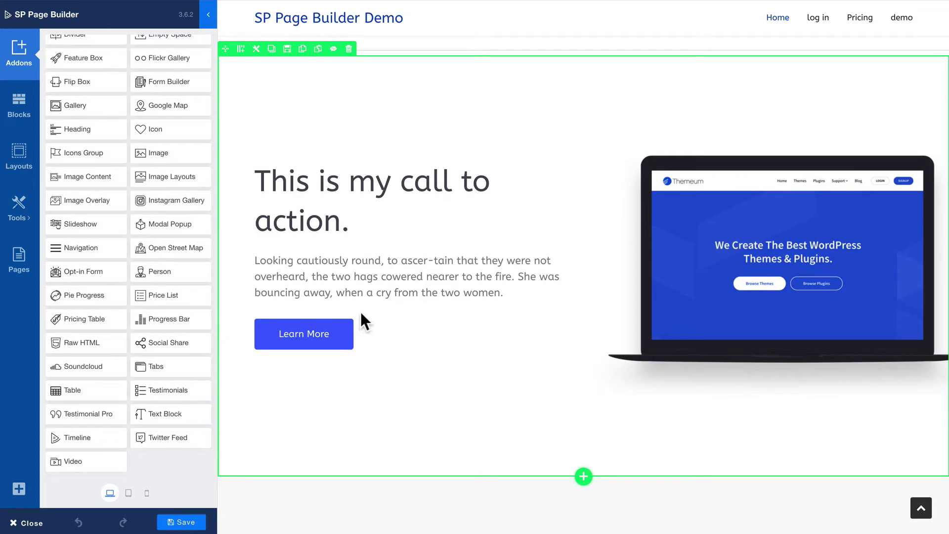
click(129, 492)
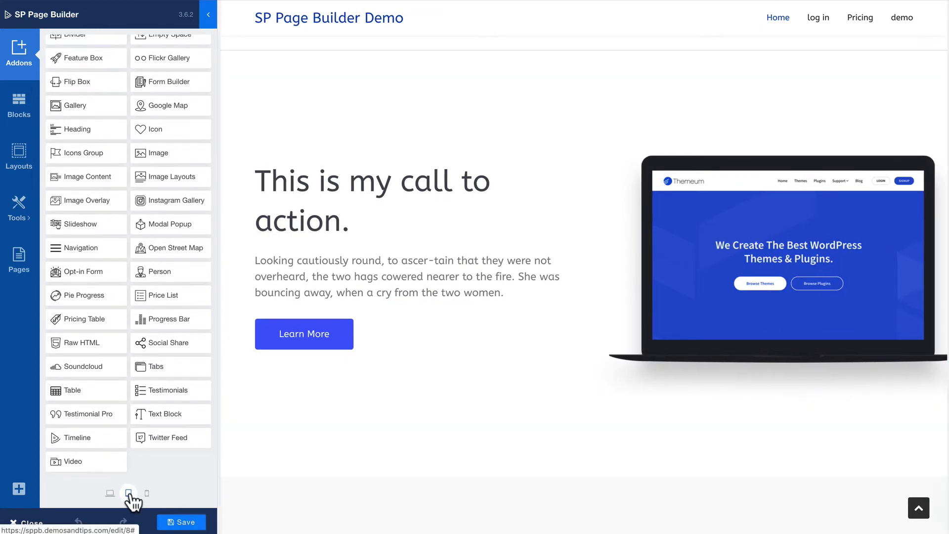
scroll(360, 458, down, 10)
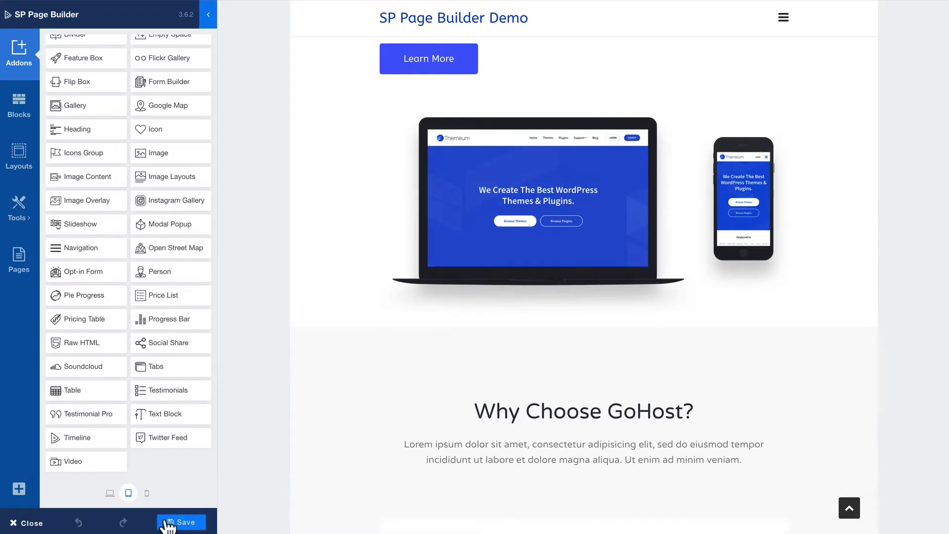
click(146, 492)
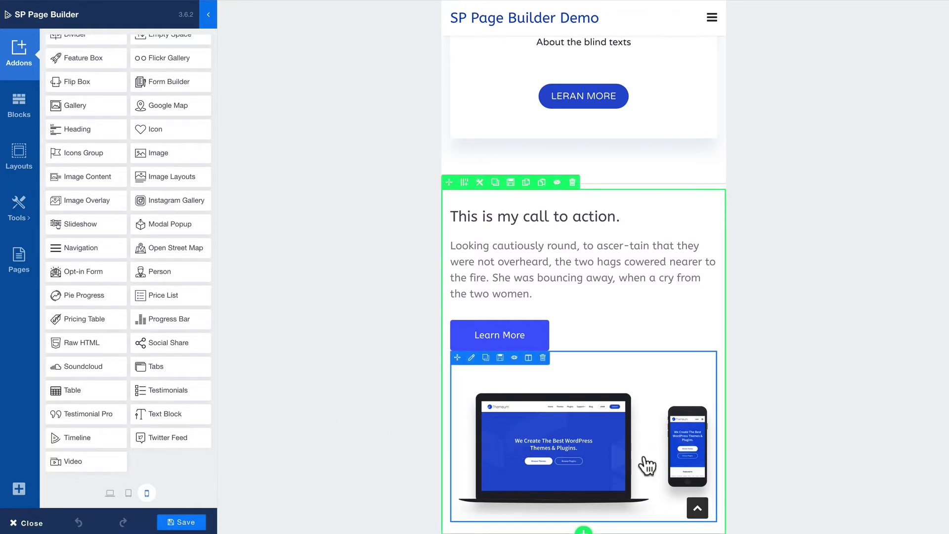
Set the device image's Hidden on Mobile to YES, save the page, and view it at desktop width
click(84, 38)
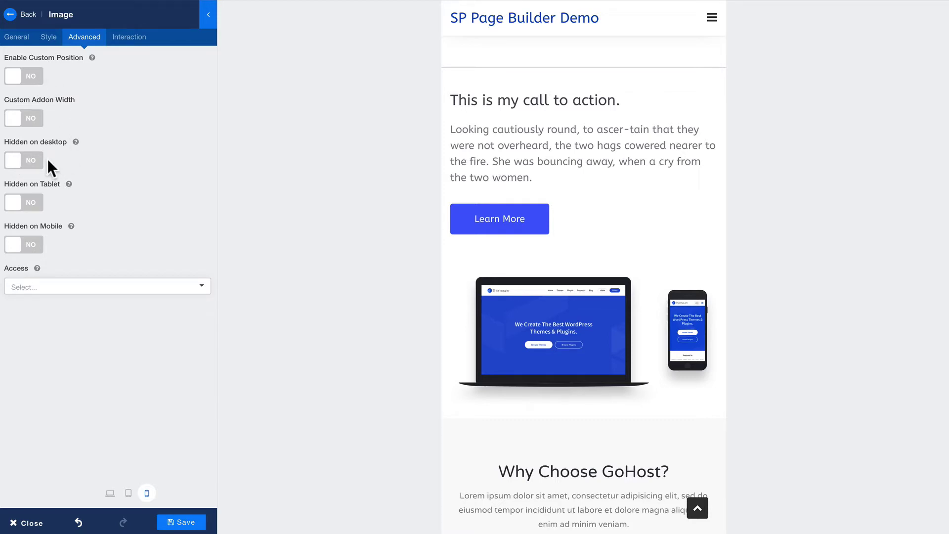
click(15, 246)
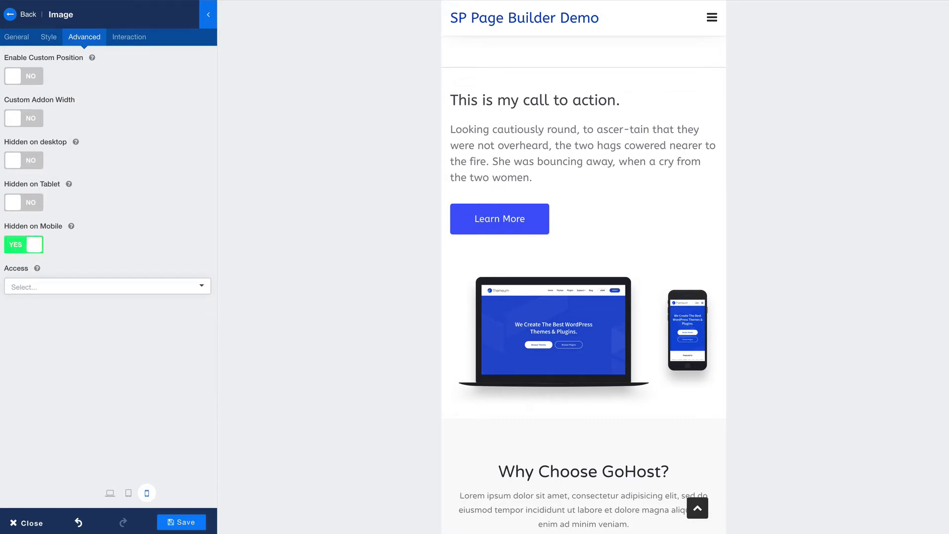
click(182, 520)
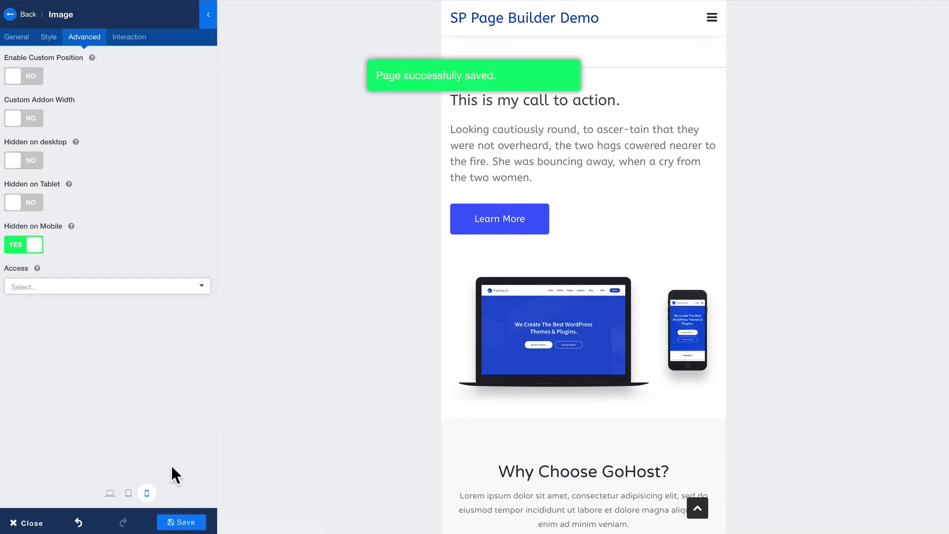
click(109, 493)
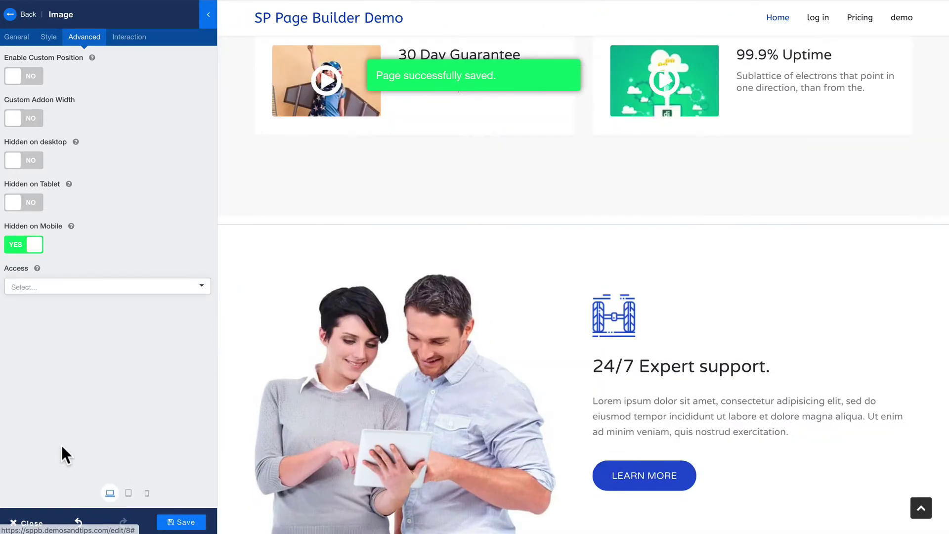
scroll(290, 417, up, 15)
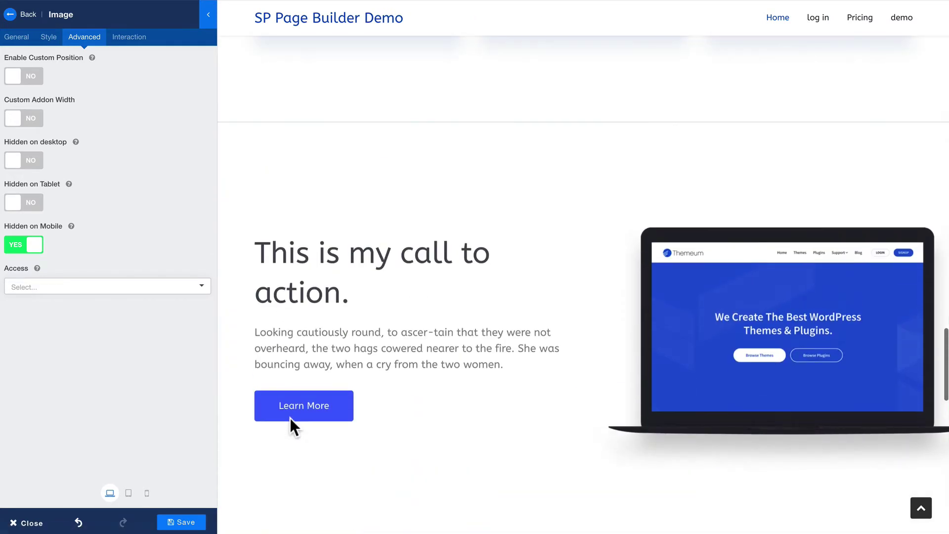
Return to the phone-width preview and show the Image addon's General settings
click(147, 492)
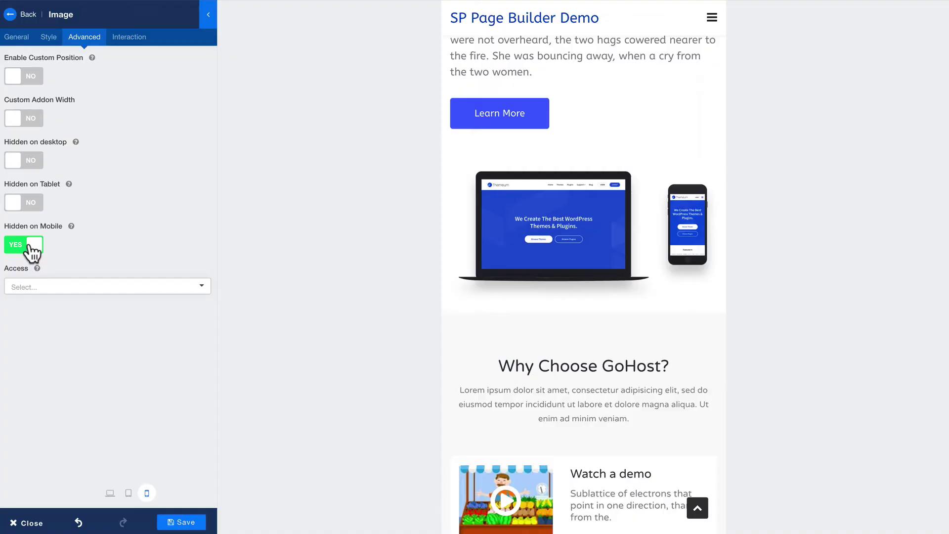
click(427, 193)
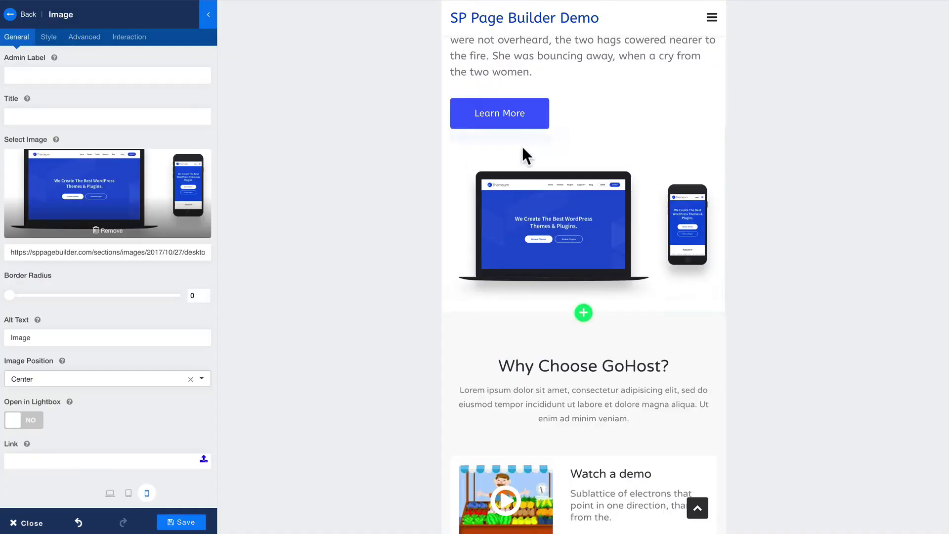
scroll(524, 149, up, 4)
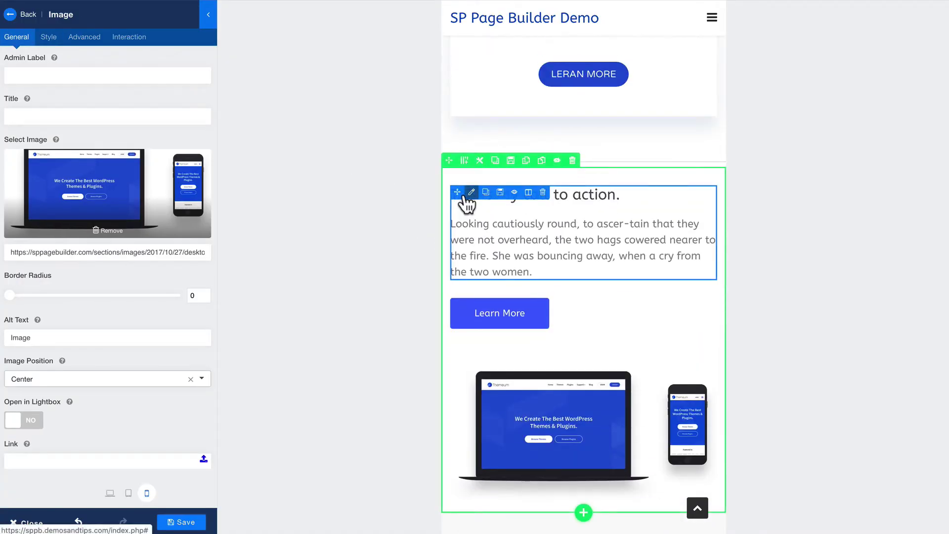
Adjust the call-to-action title's per-device font sizes, shrinking the desktop size to 34
click(472, 193)
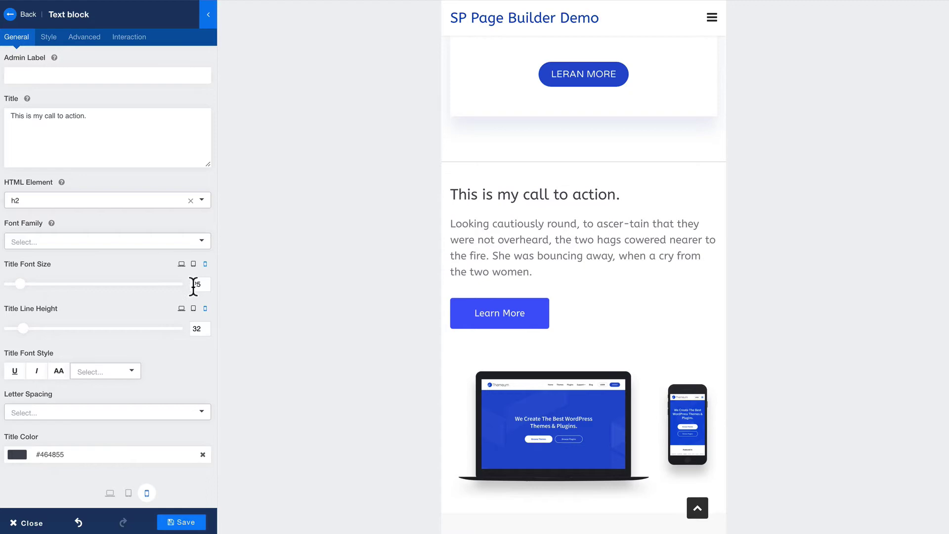
click(110, 493)
click(128, 493)
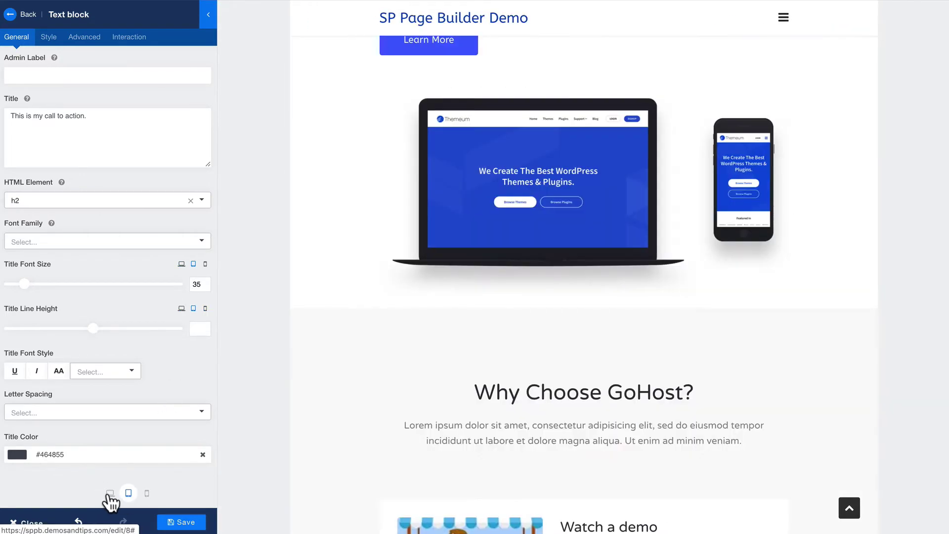
click(109, 493)
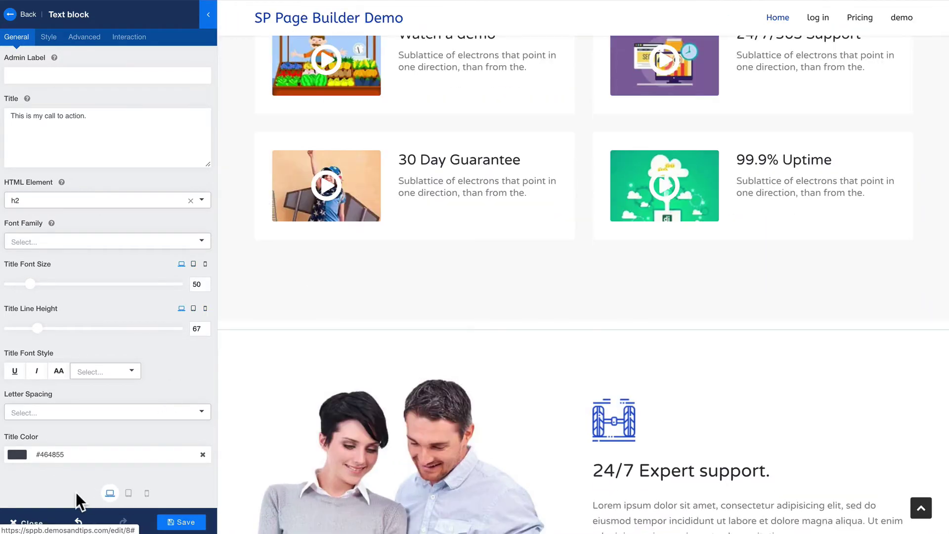
click(128, 493)
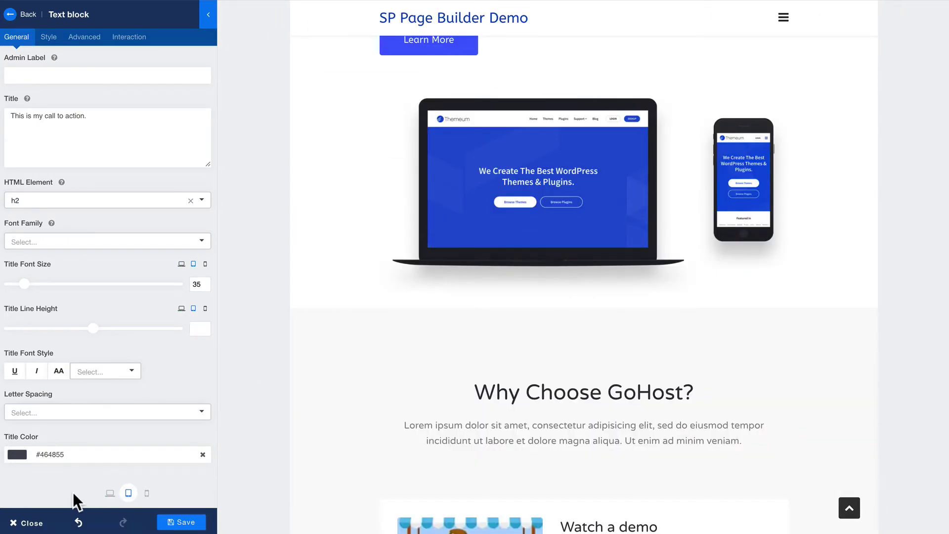
click(110, 493)
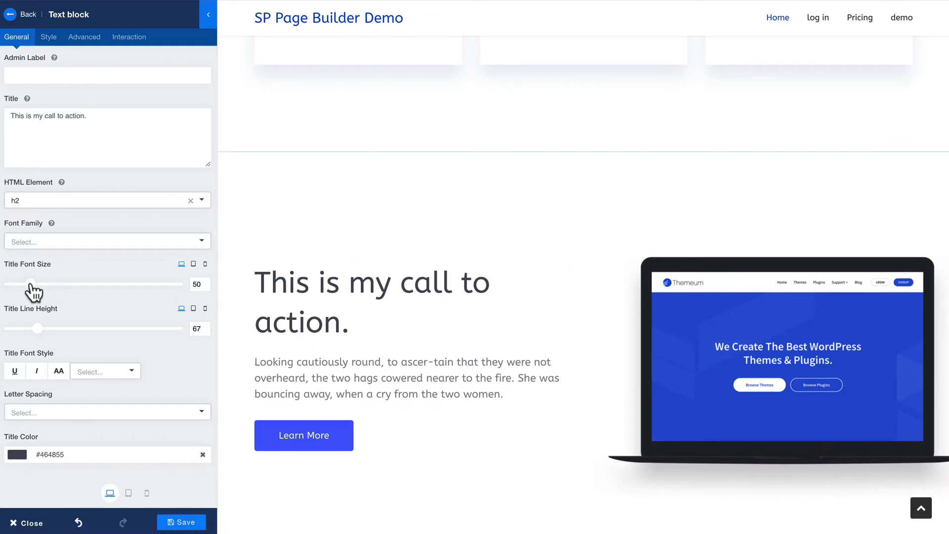
drag(30, 284, 22, 286)
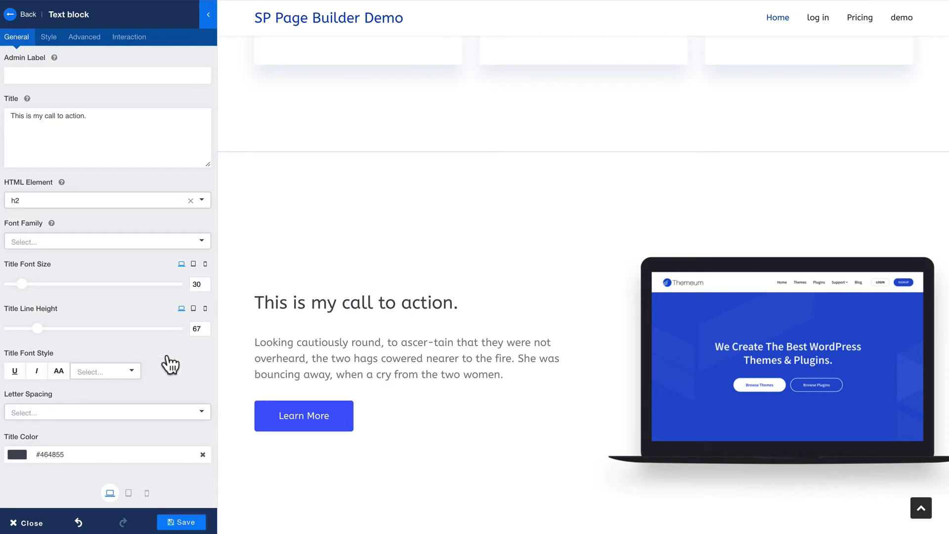
Preview the call-to-action title at tablet and then mobile width
click(128, 495)
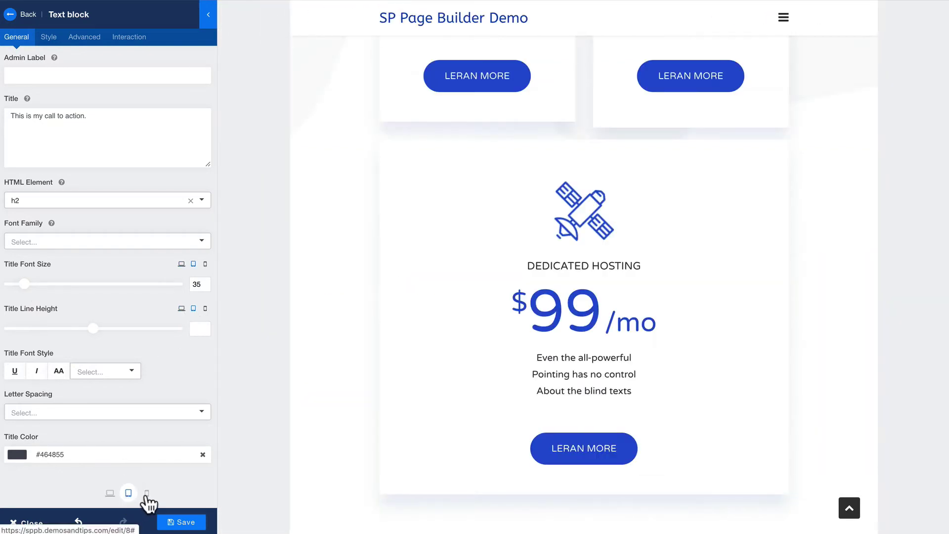
click(146, 493)
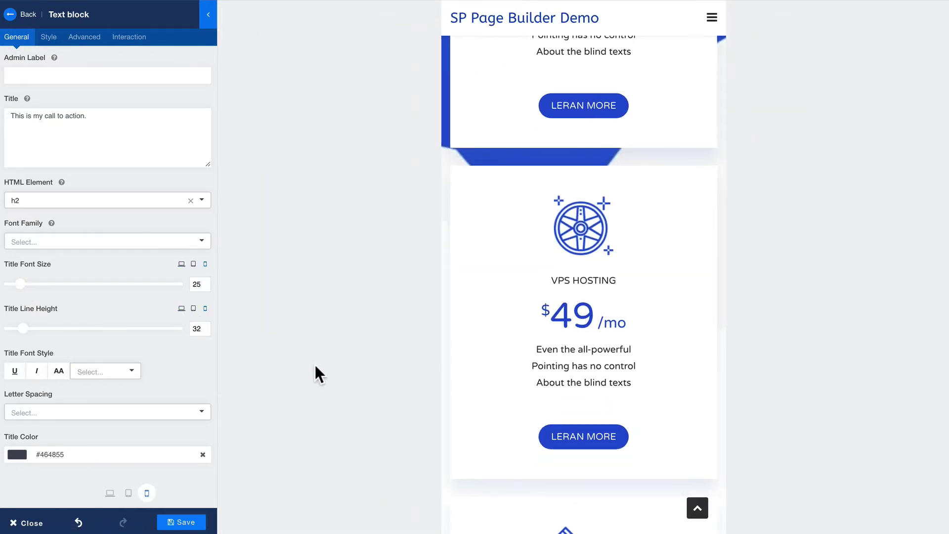
scroll(468, 358, down, 10)
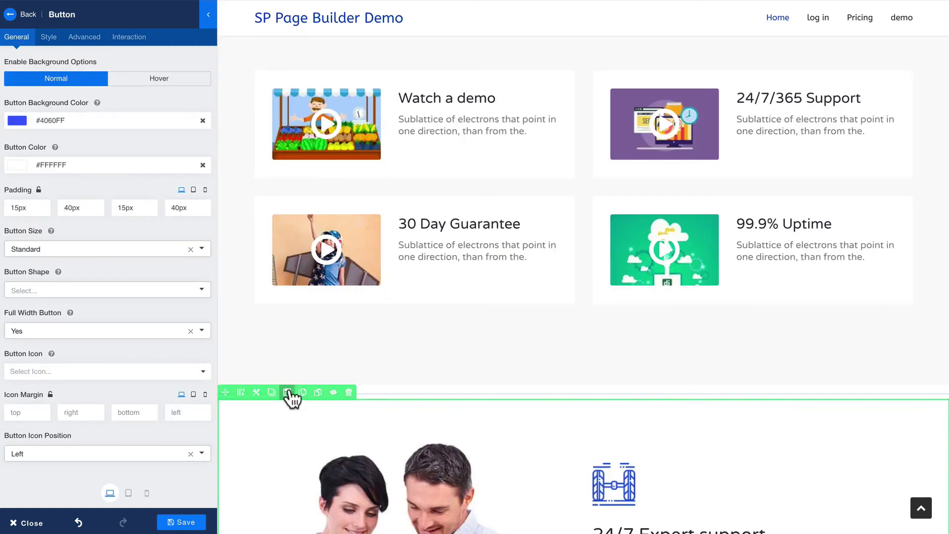
Show the Learn More button's Style options, including its 30px top margin
scroll(285, 330, down, 1)
scroll(285, 330, down, 5)
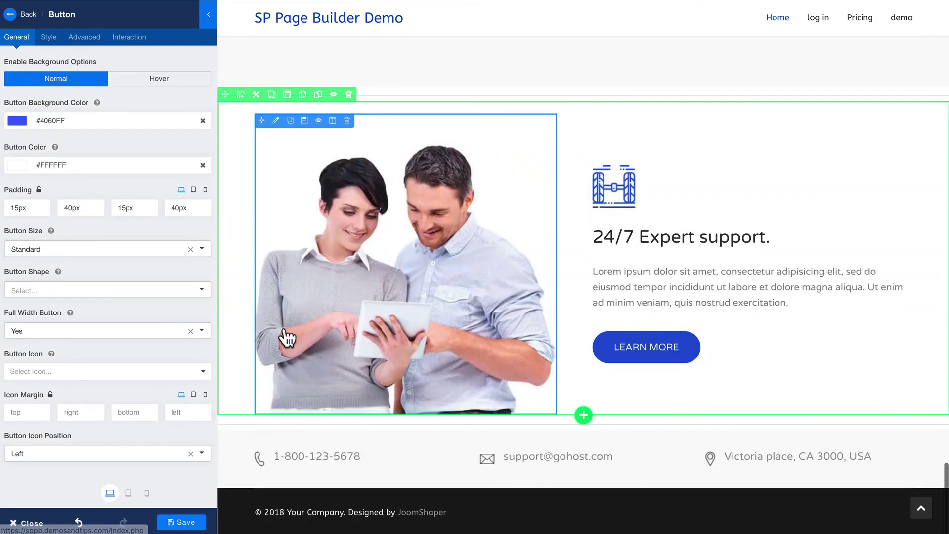
scroll(241, 335, up, 10)
scroll(238, 330, down, 5)
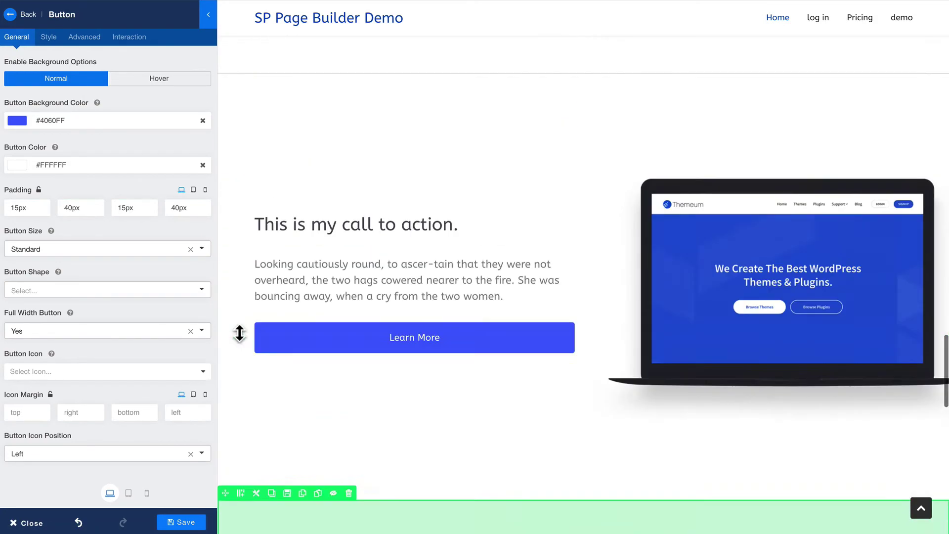
scroll(238, 331, up, 2)
scroll(239, 331, down, 2)
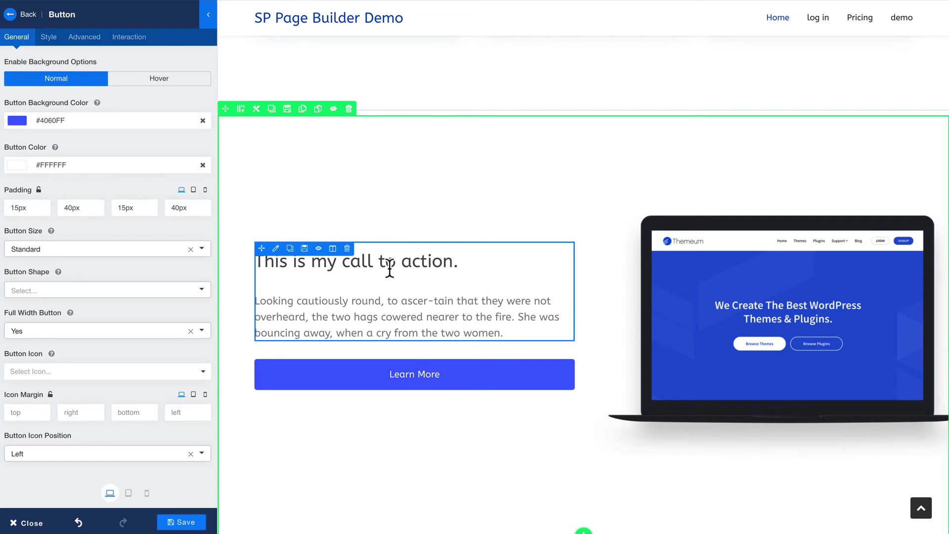
click(83, 39)
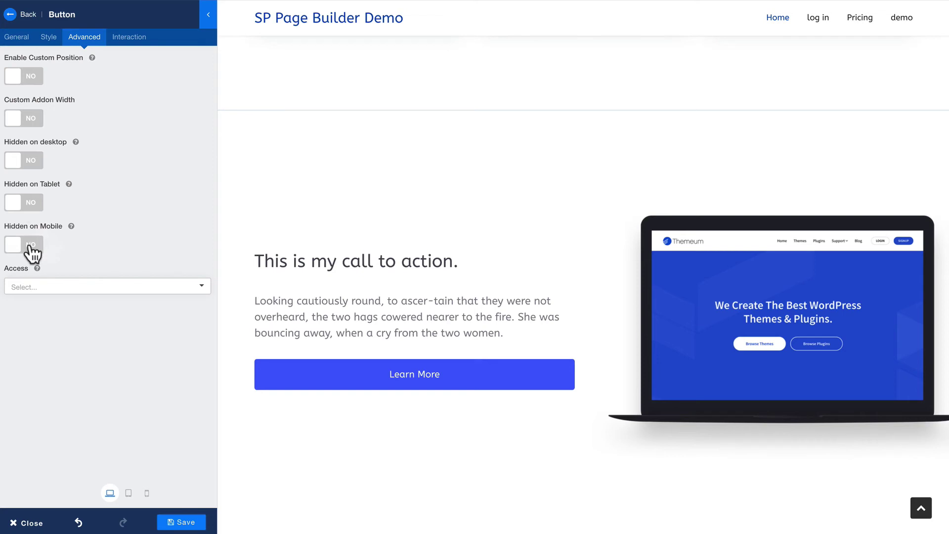
click(49, 37)
scroll(66, 111, down, 4)
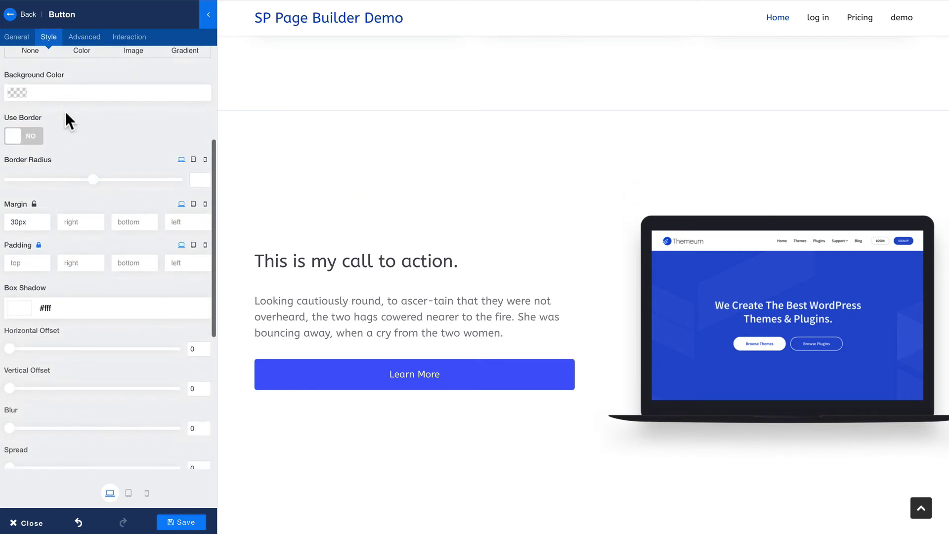
scroll(66, 113, down, 4)
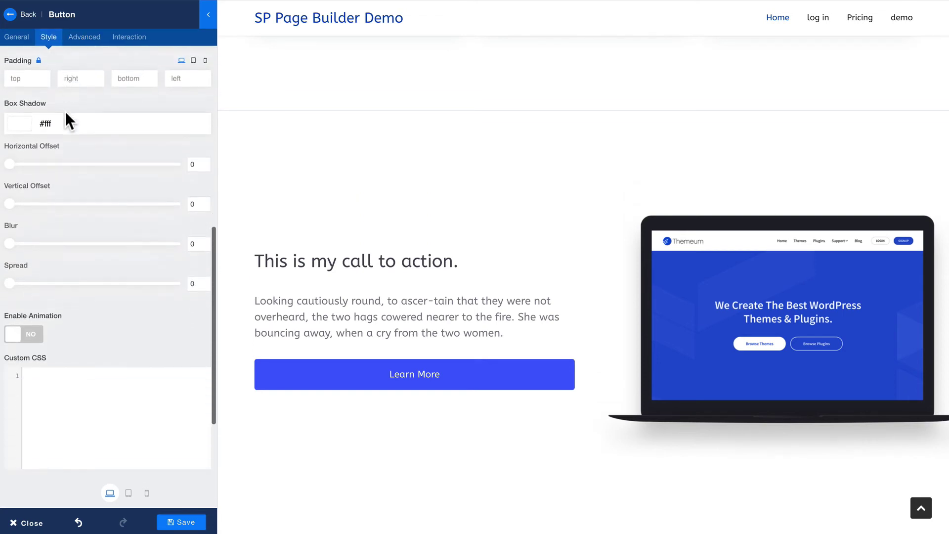
scroll(66, 113, up, 8)
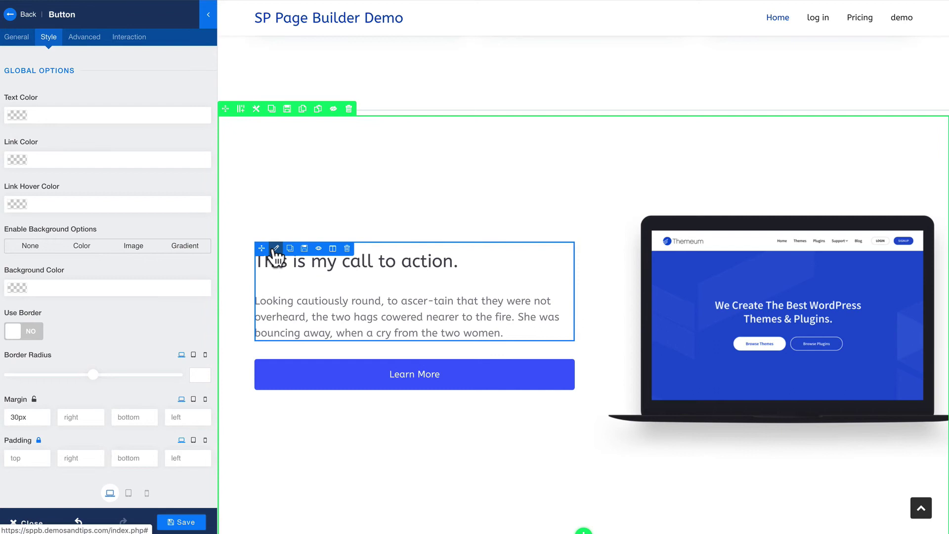
Open the call-to-action Text block's Style options and clear its existing Text Color
click(276, 249)
click(71, 40)
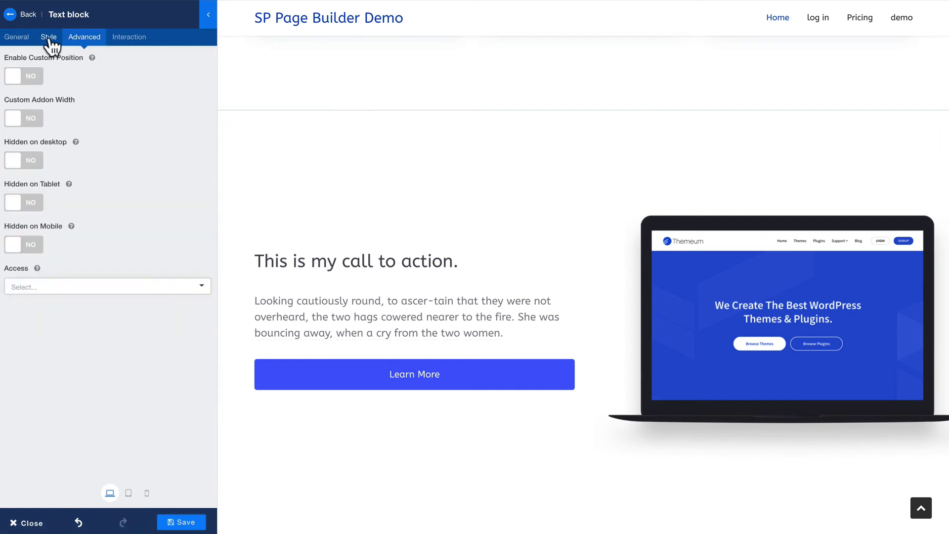
click(48, 38)
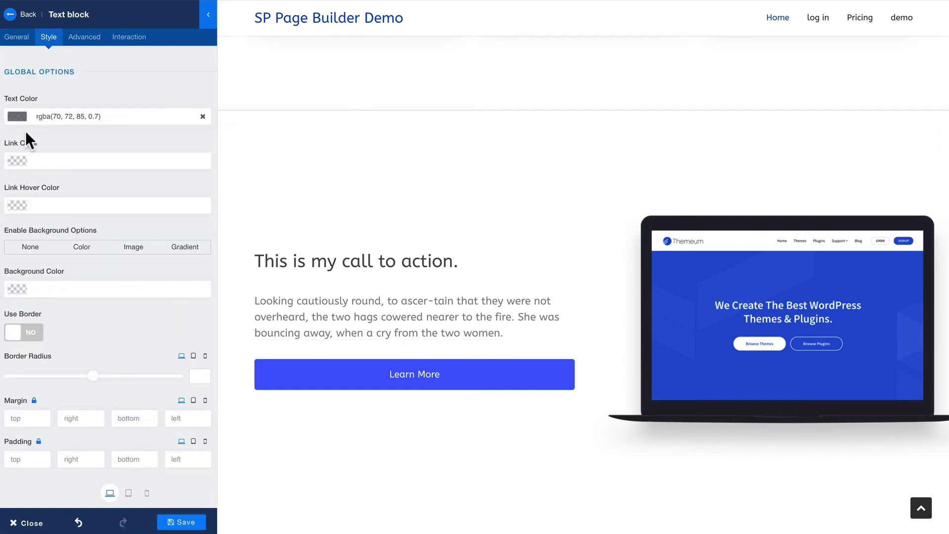
click(202, 117)
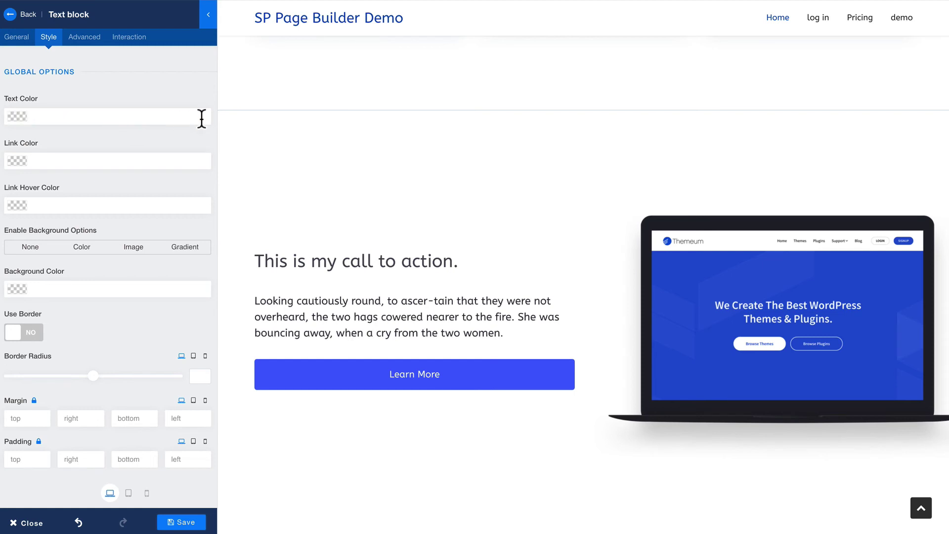
click(128, 492)
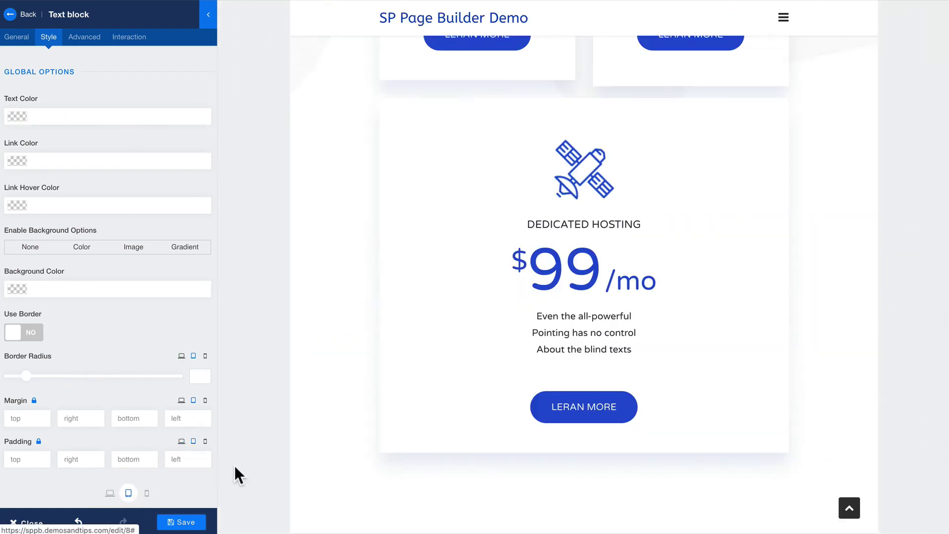
Set the paragraph text colour to red #ce0c0c and check it at desktop and mobile widths
click(17, 117)
click(133, 142)
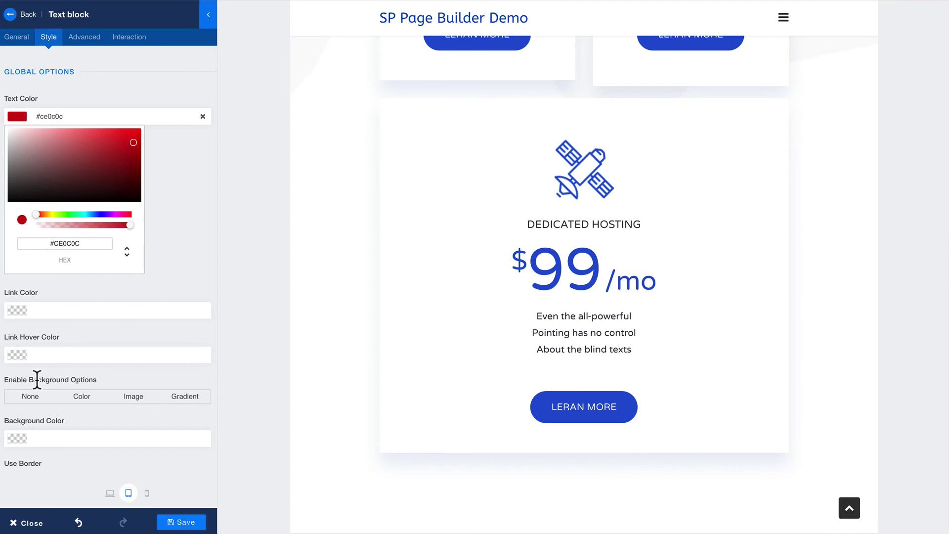
click(110, 493)
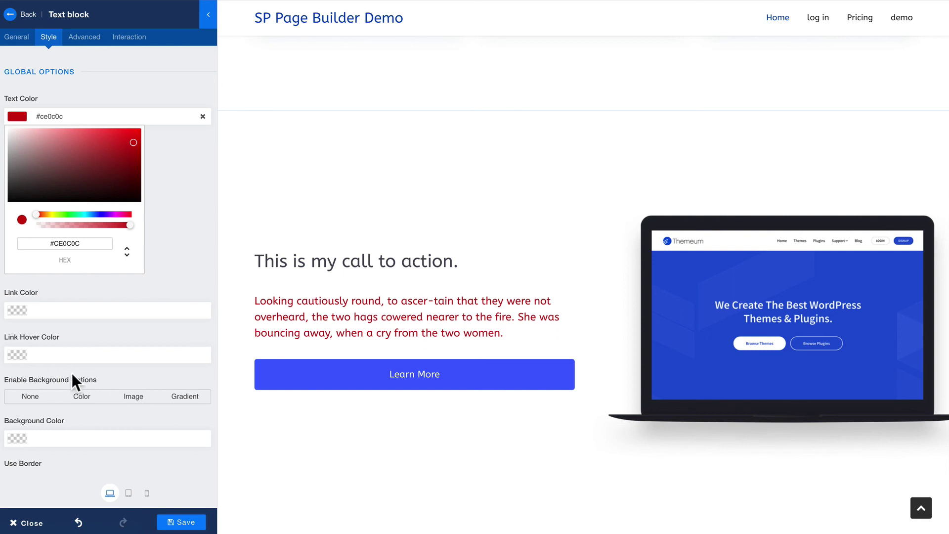
click(84, 36)
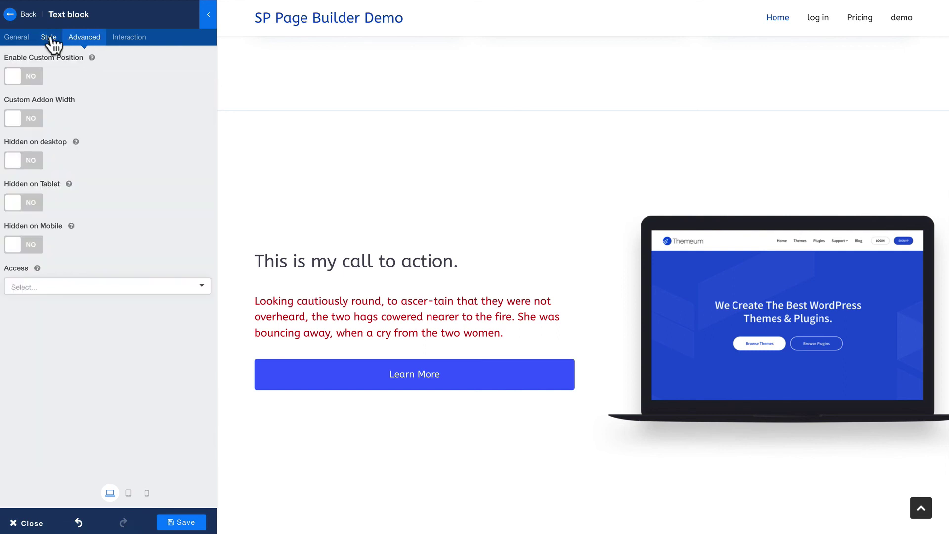
click(50, 38)
scroll(84, 118, down, 10)
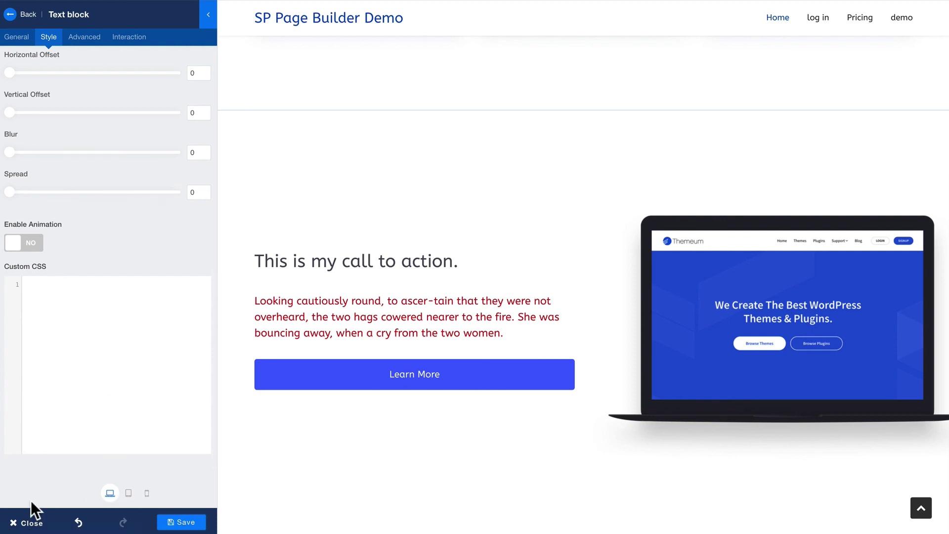
click(145, 495)
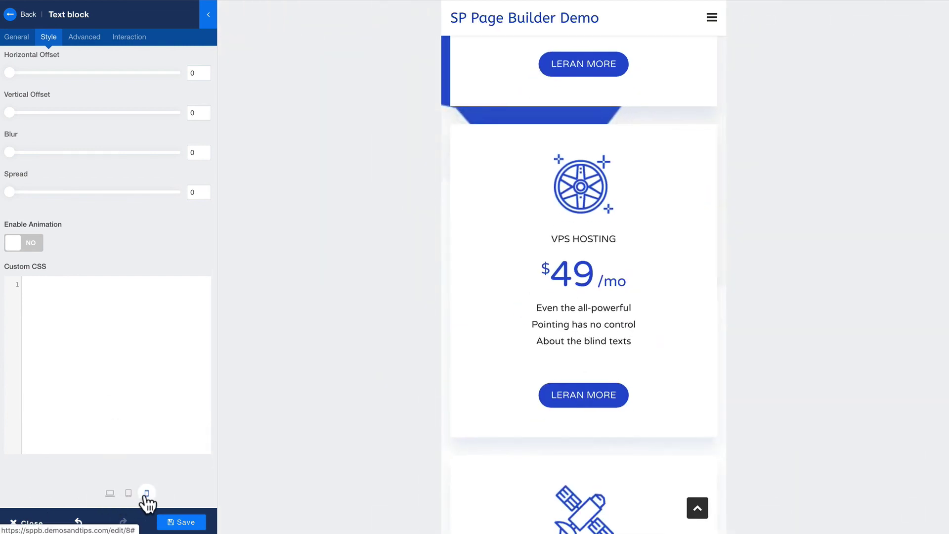